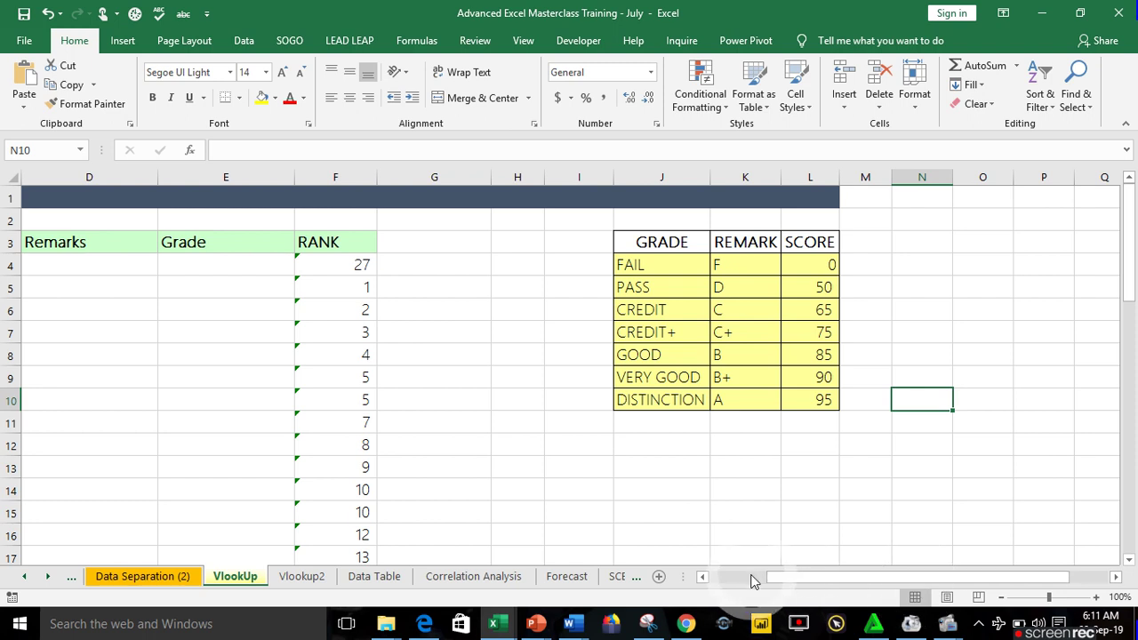
Start a VLOOKUP formula in D4, the first Remarks cell, using the score in C4 as the lookup value
click(751, 577)
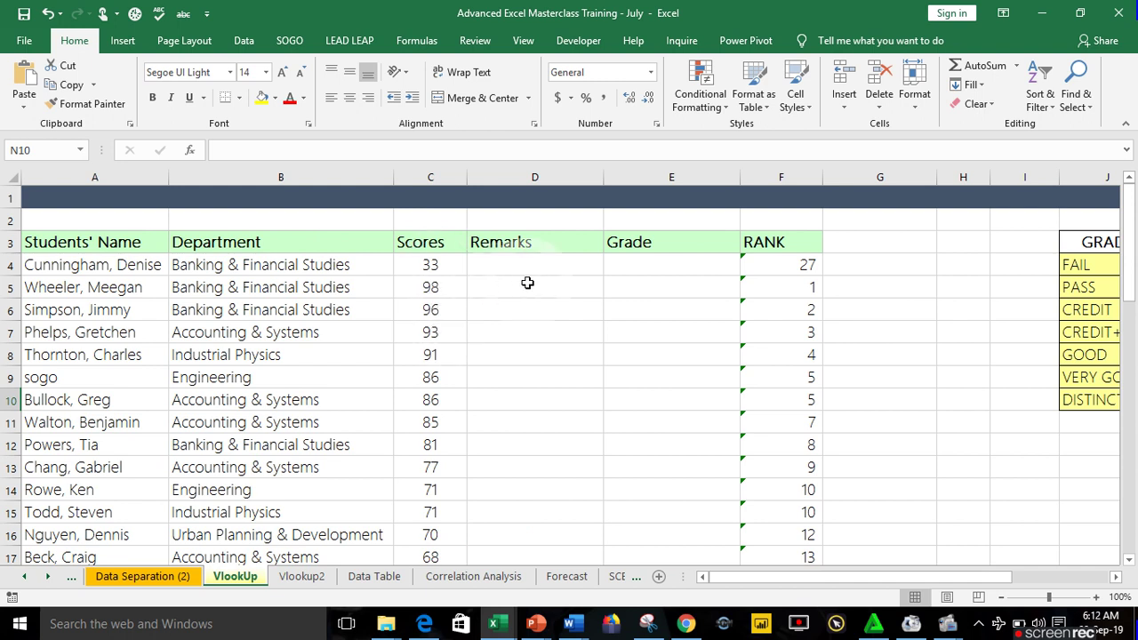
click(1114, 576)
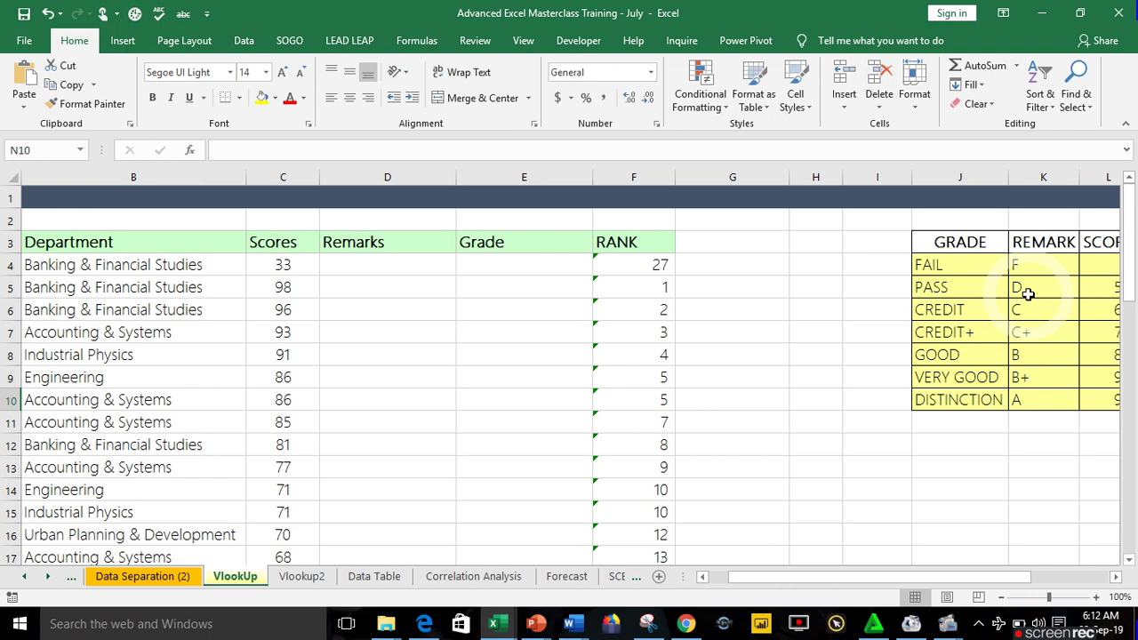
click(387, 267)
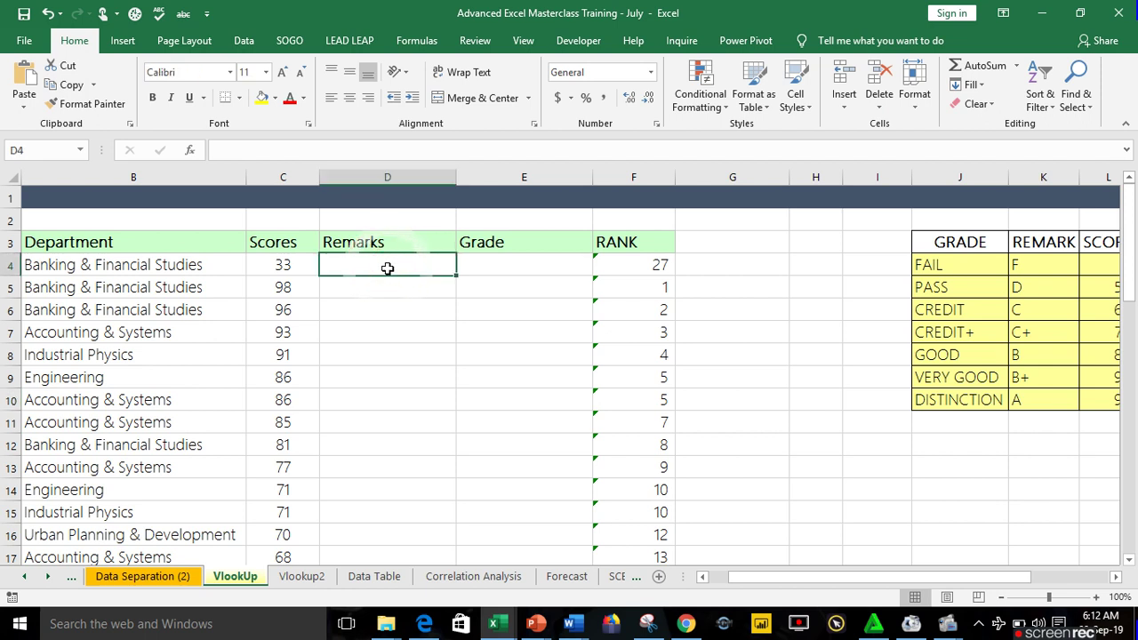
text(=)
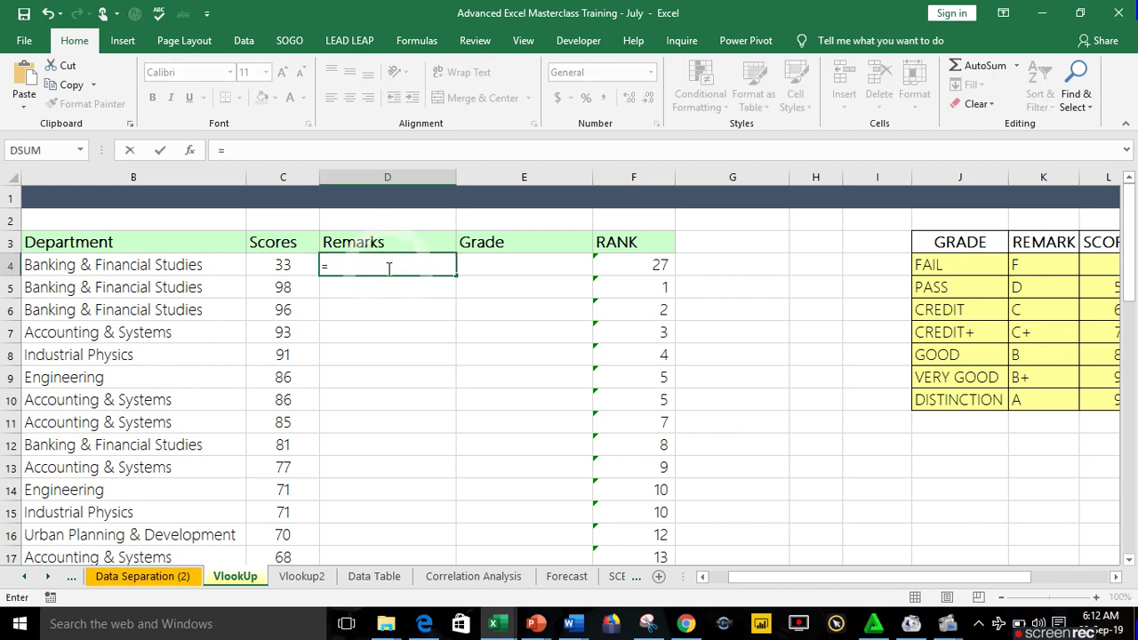
text(vlo)
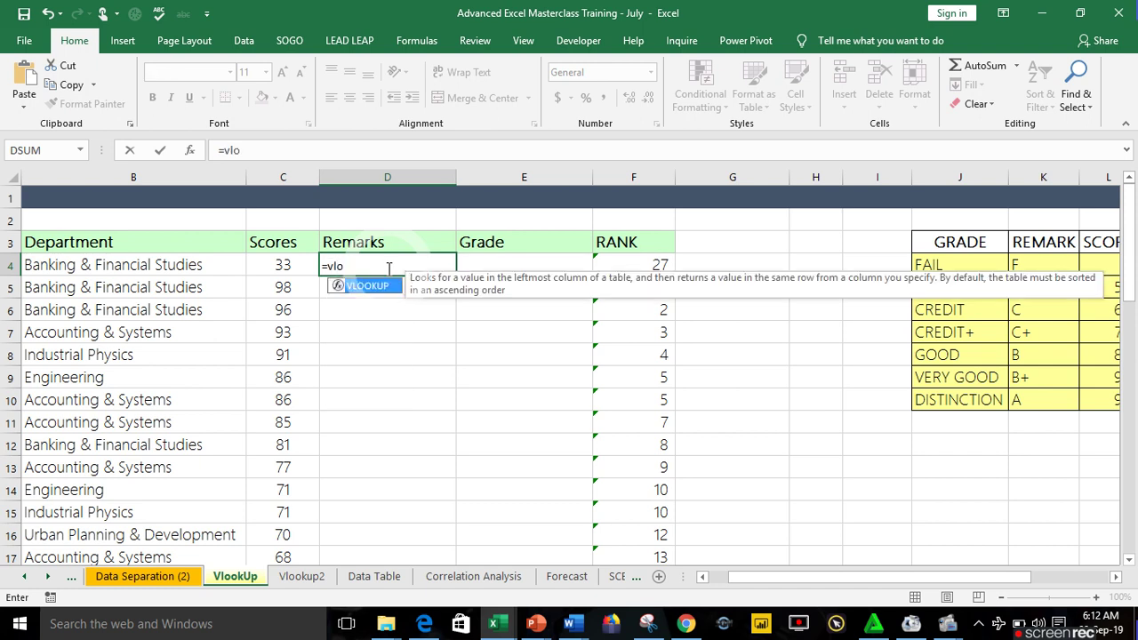
key(Tab)
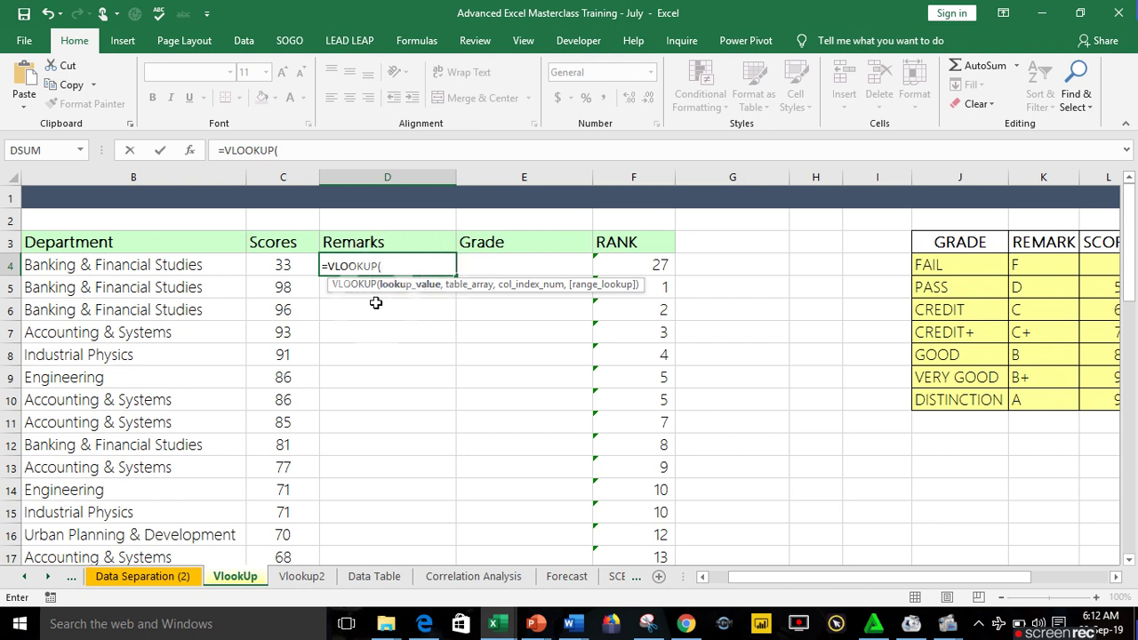
click(299, 265)
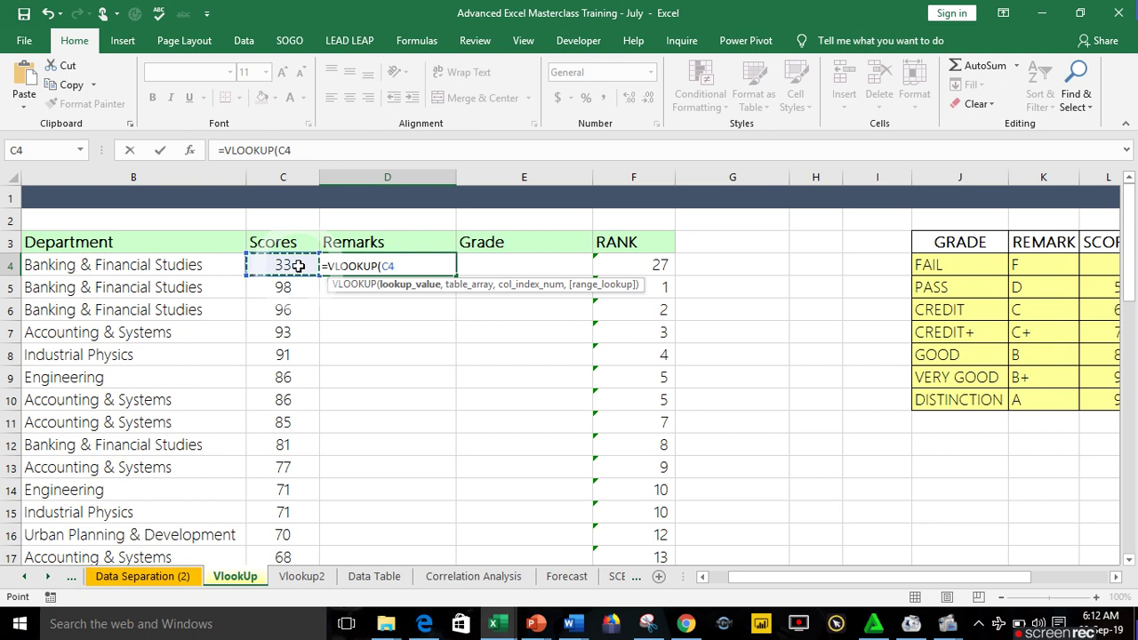
text(,)
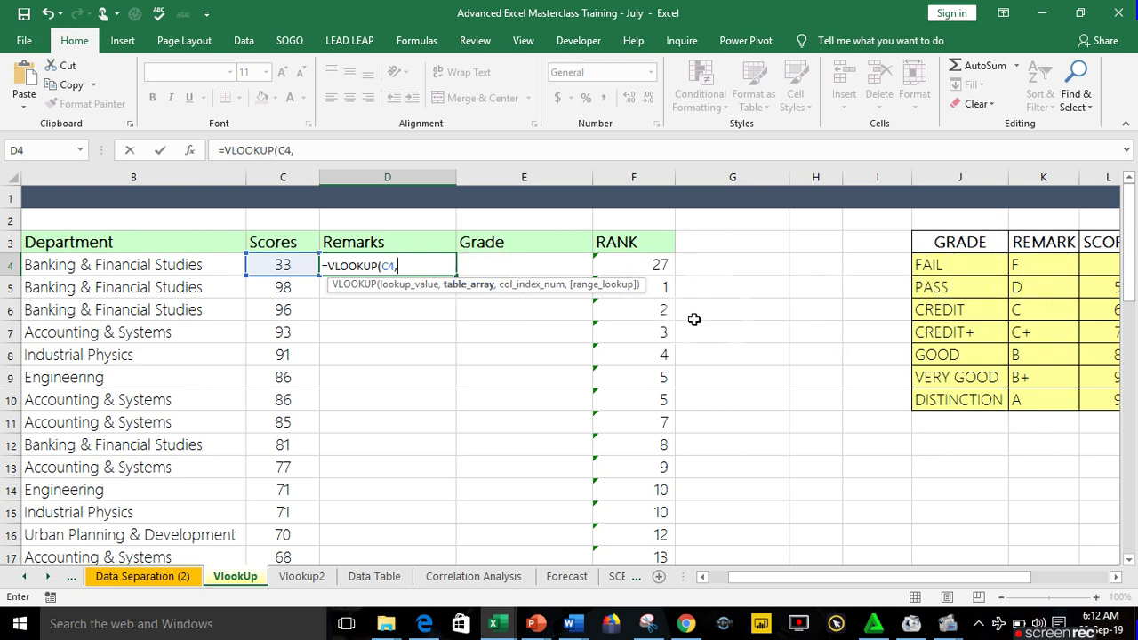
Nest a CHOOSE function as the VLOOKUP table array, with {1,2} as its index number
key(alt+s)
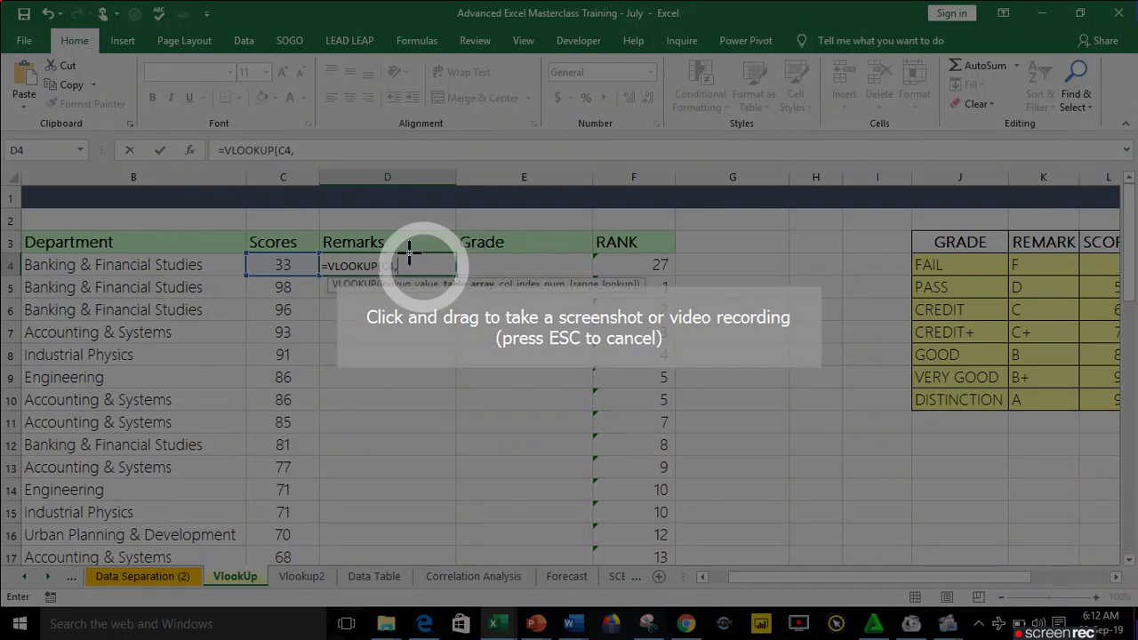
key(Escape)
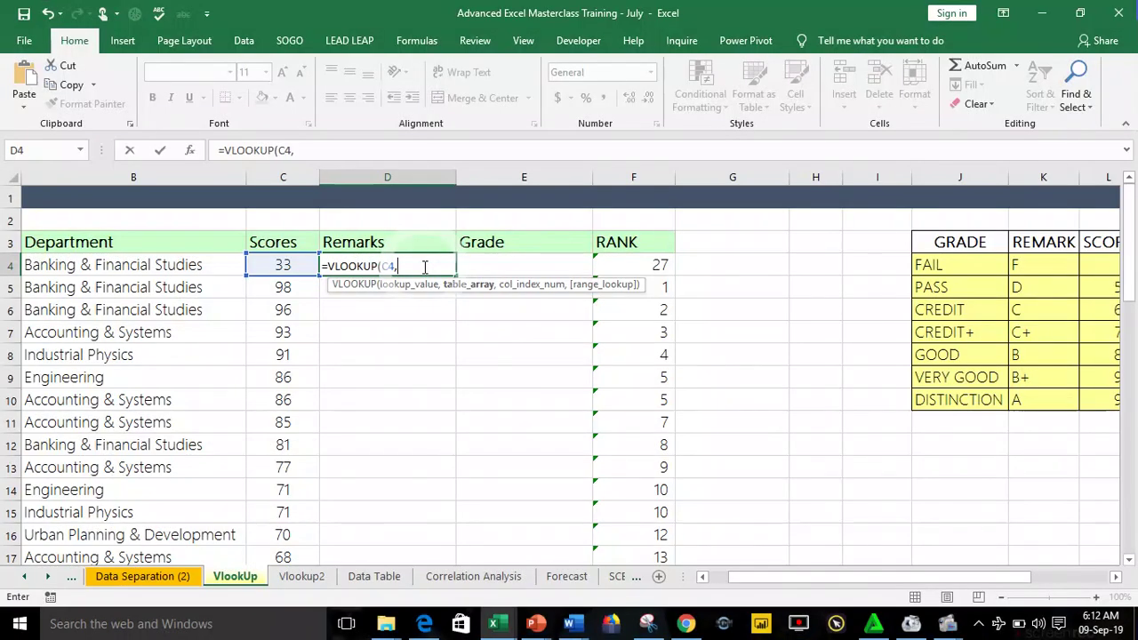
text(c)
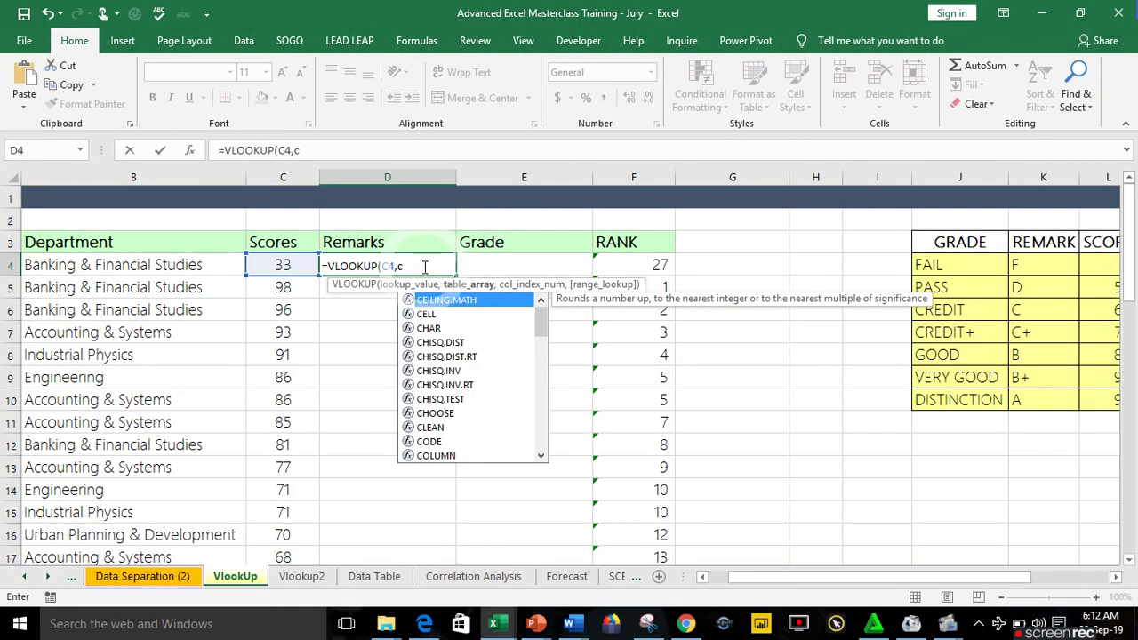
text(ho)
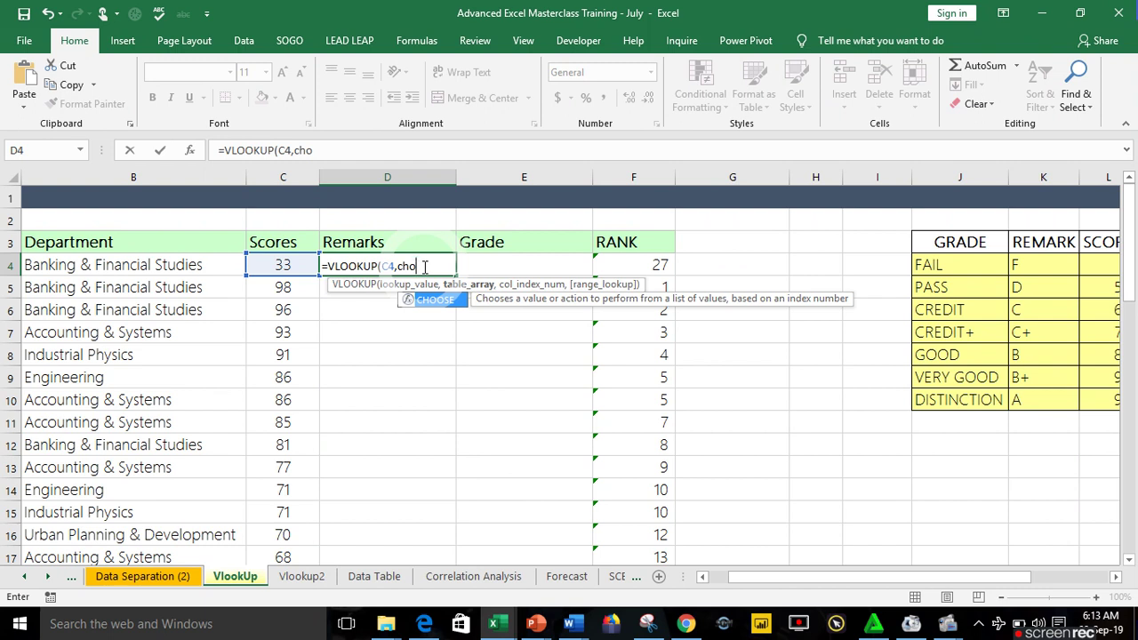
key(Tab)
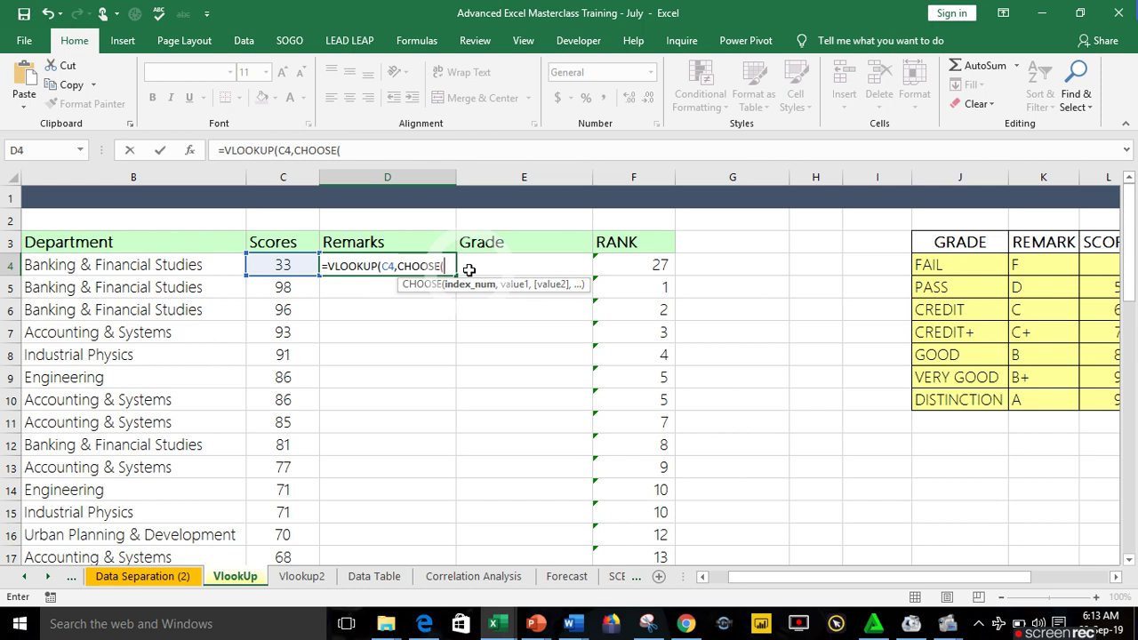
text({1,2)
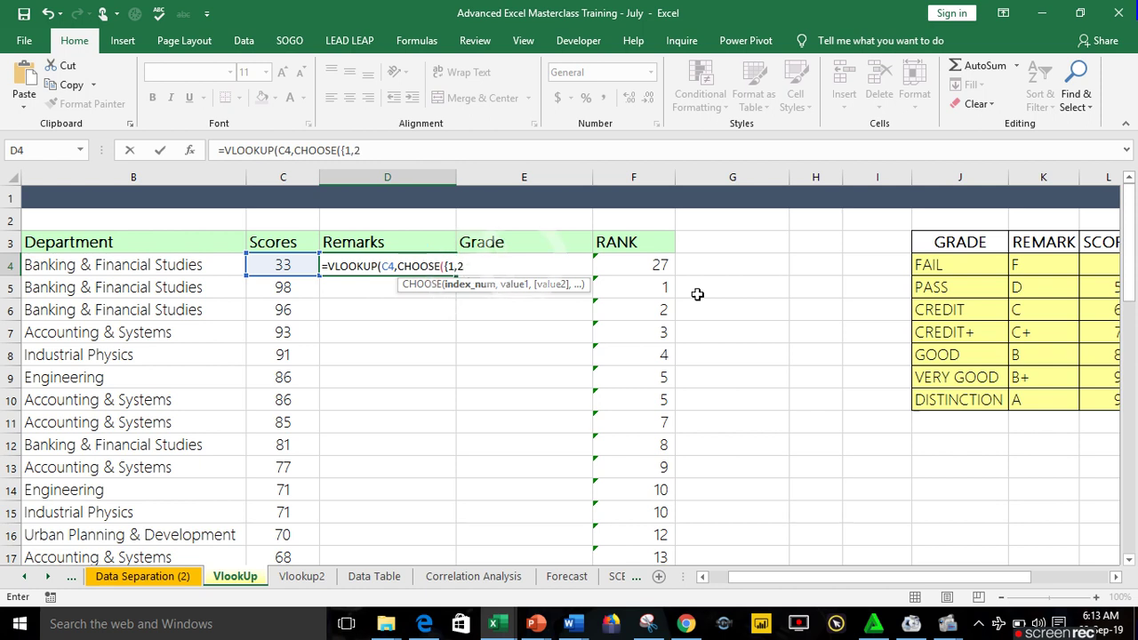
click(1115, 576)
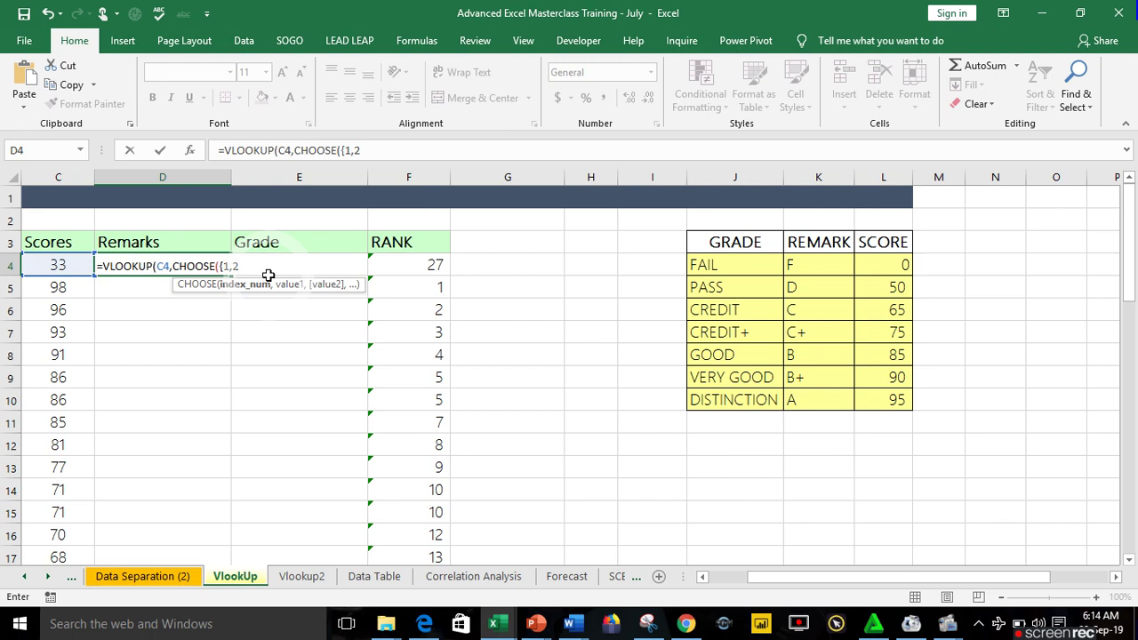
text(},)
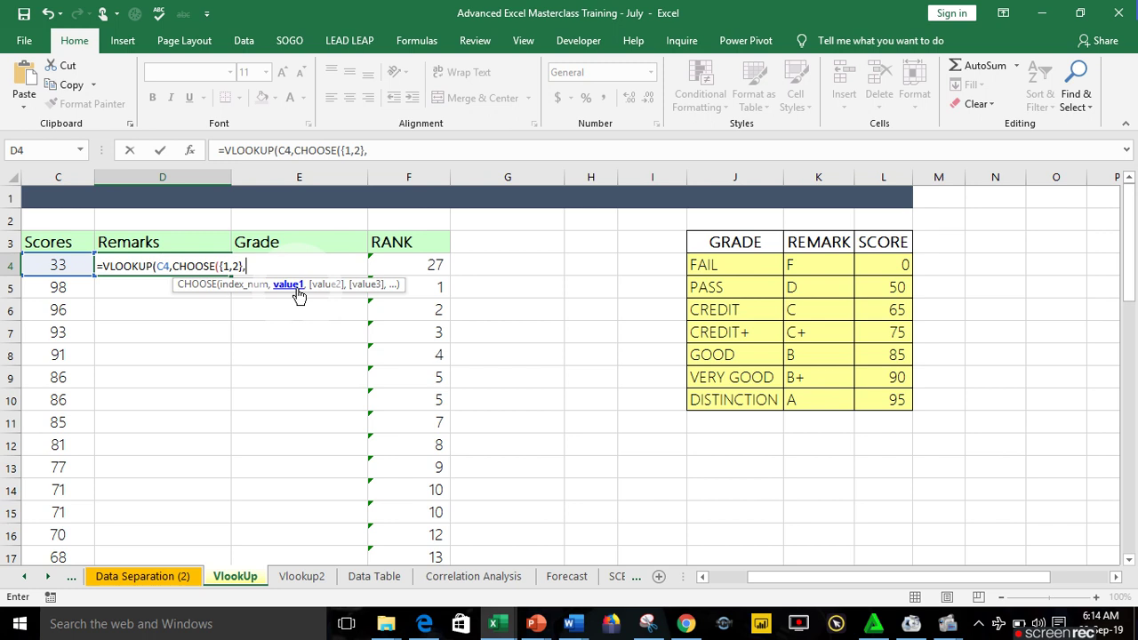
Supply the absolute ranges $L$4:$L$10 (SCORE) and $J$4:$J$10 (GRADE) as the two CHOOSE values and close the function
click(884, 264)
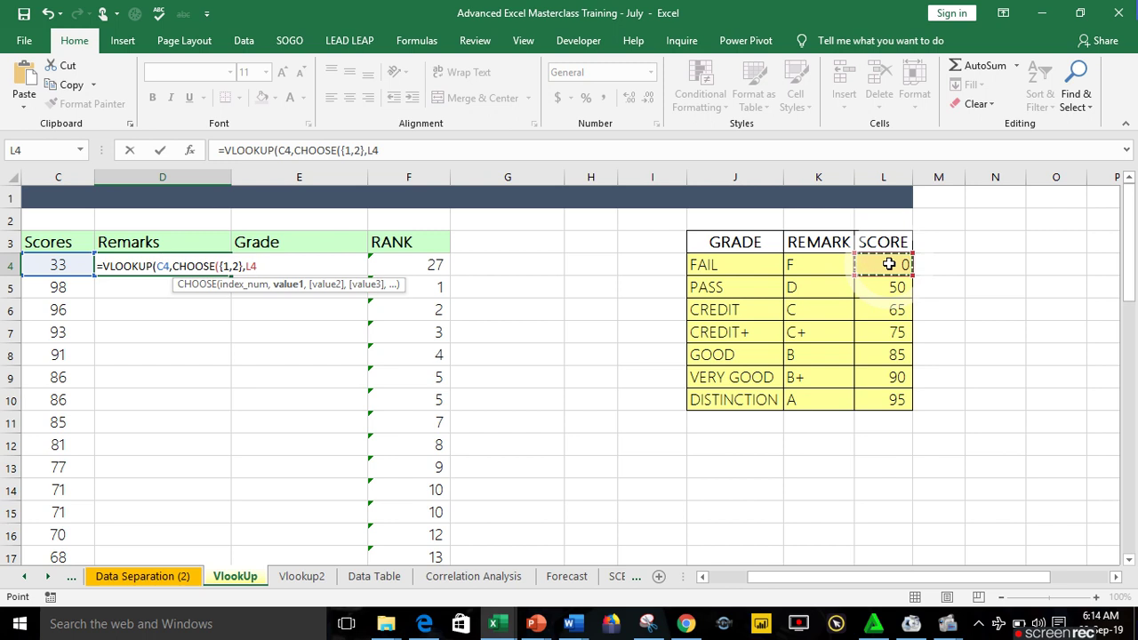
drag(892, 291, 891, 399)
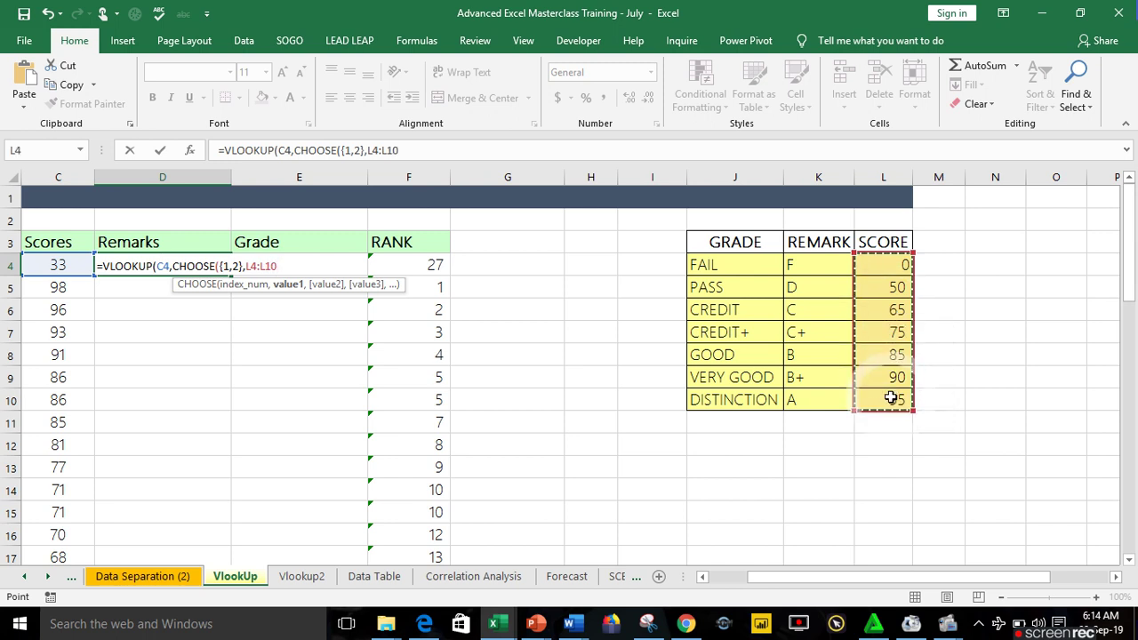
key(F4)
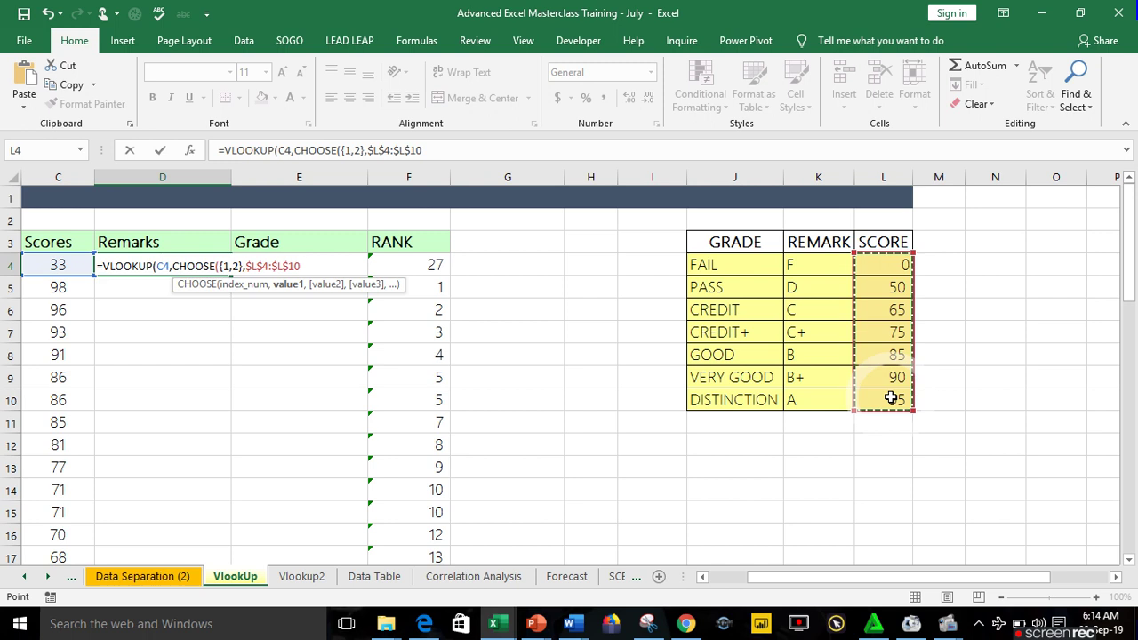
text(,)
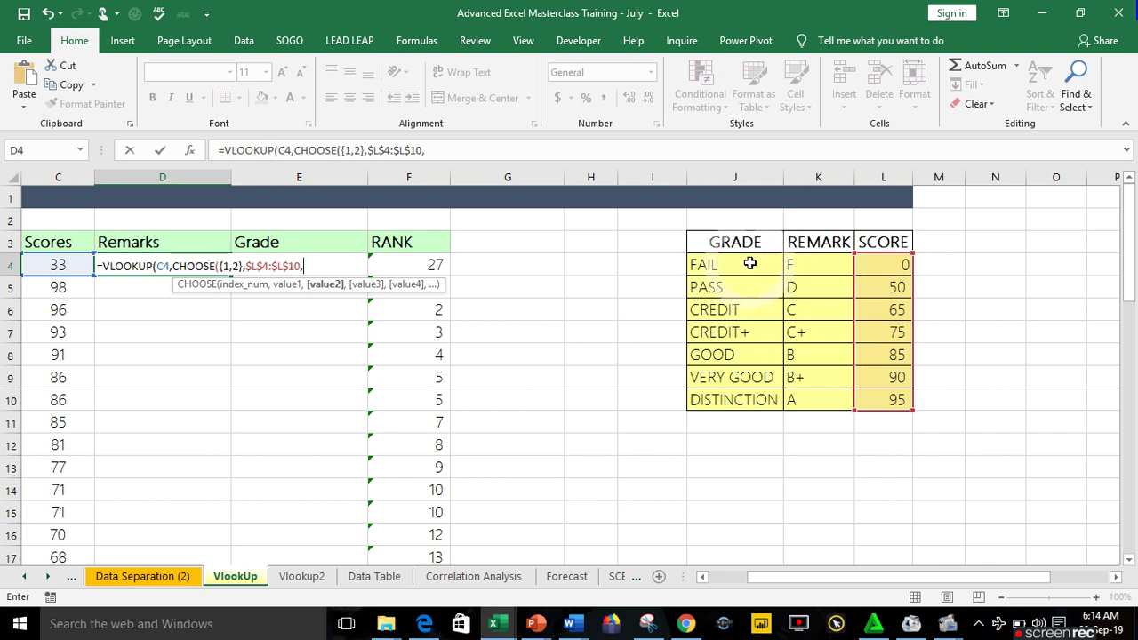
drag(749, 264, 750, 394)
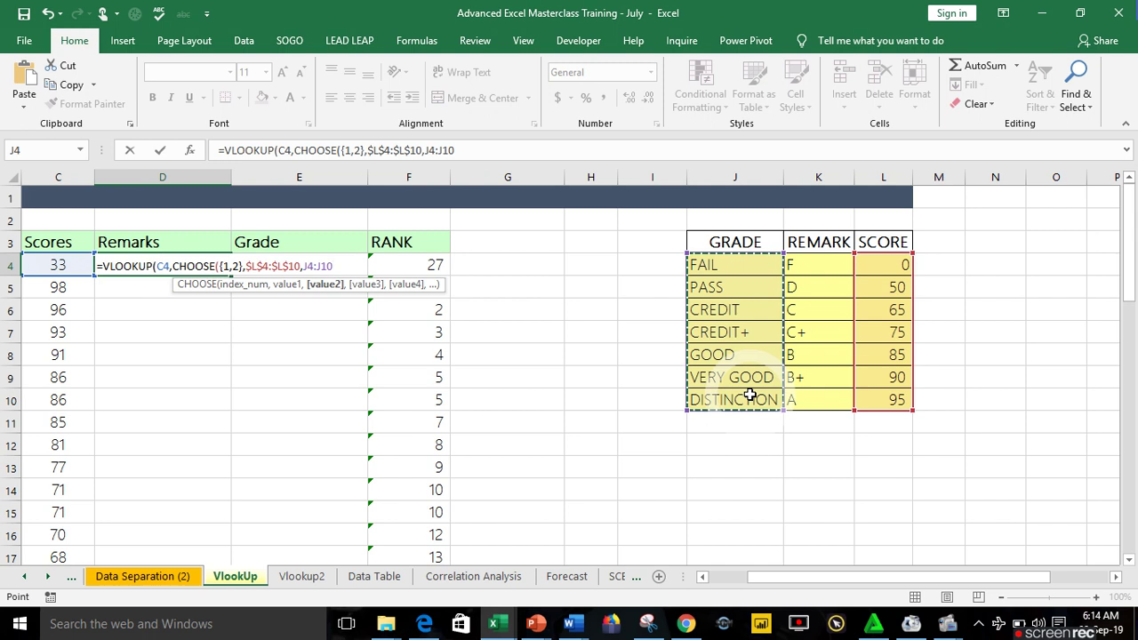
key(F4)
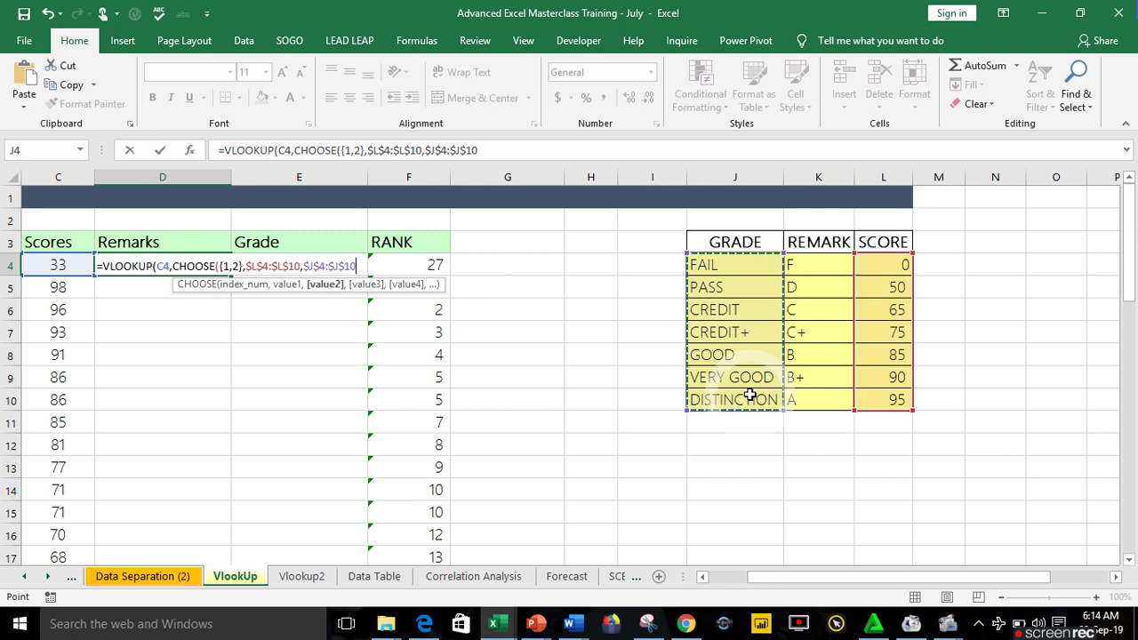
text())
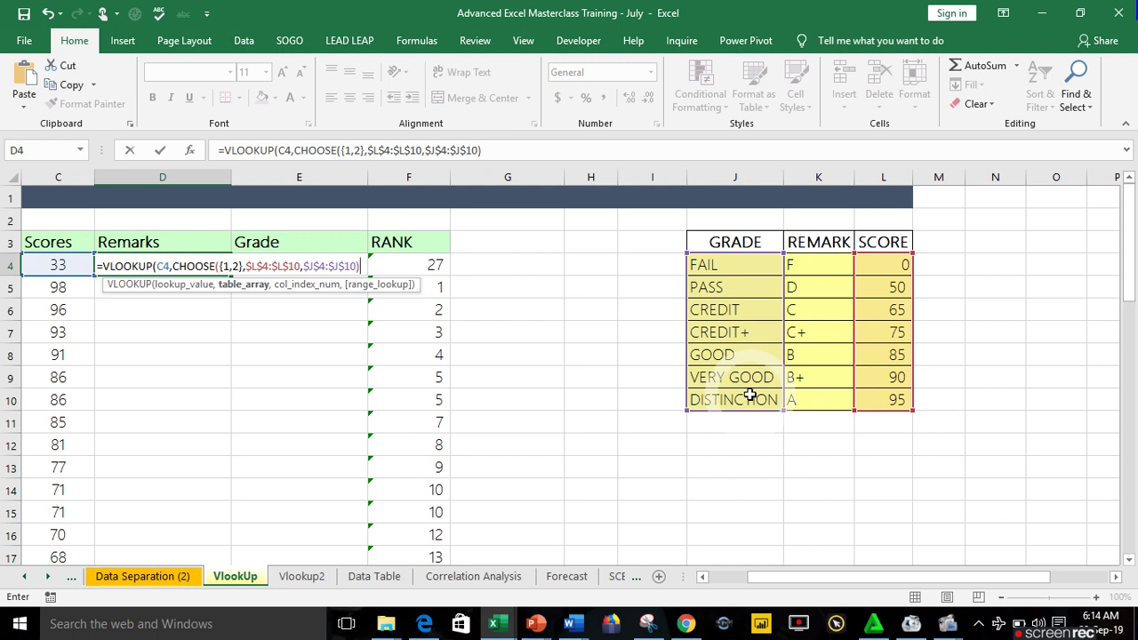
Complete the VLOOKUP with column index 2 and TRUE for approximate match, and enter the formula
text(,)
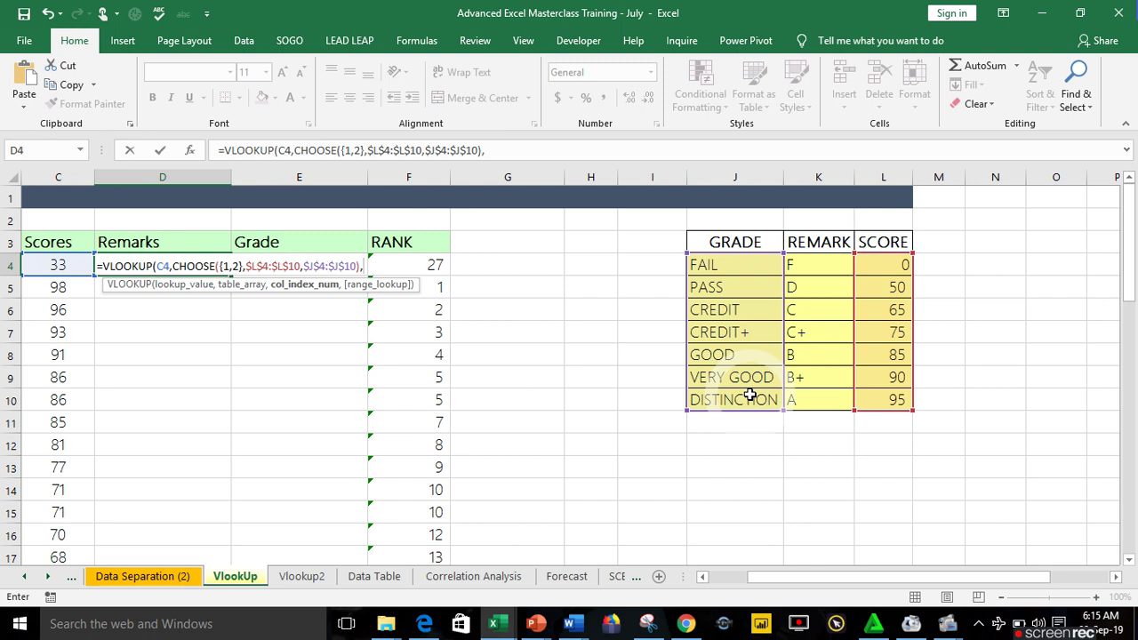
text(2,)
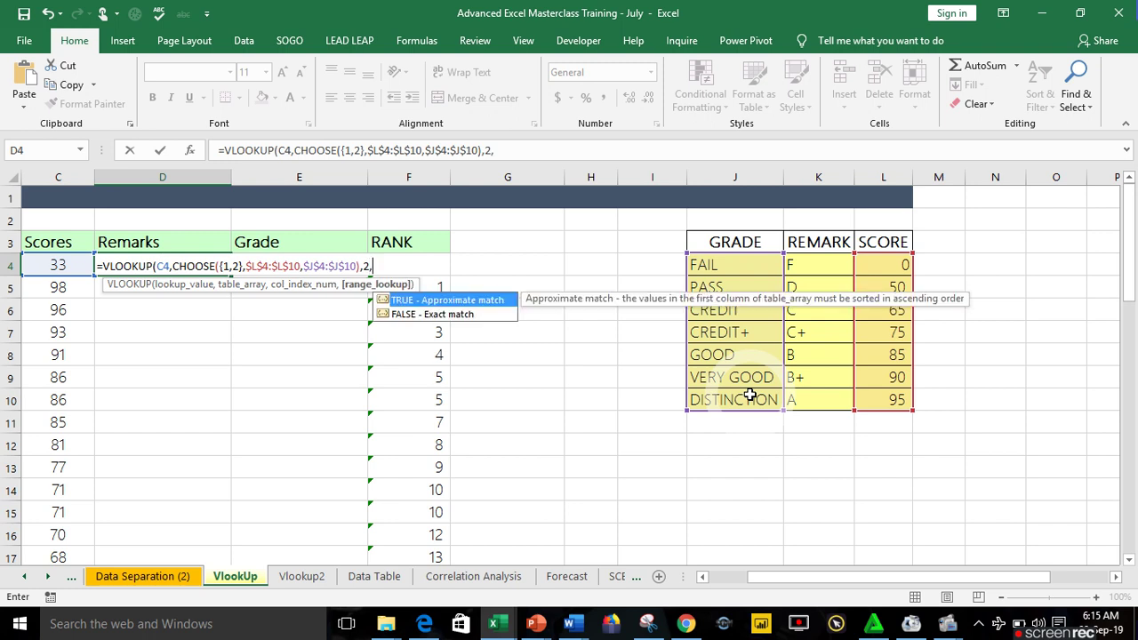
double_click(484, 302)
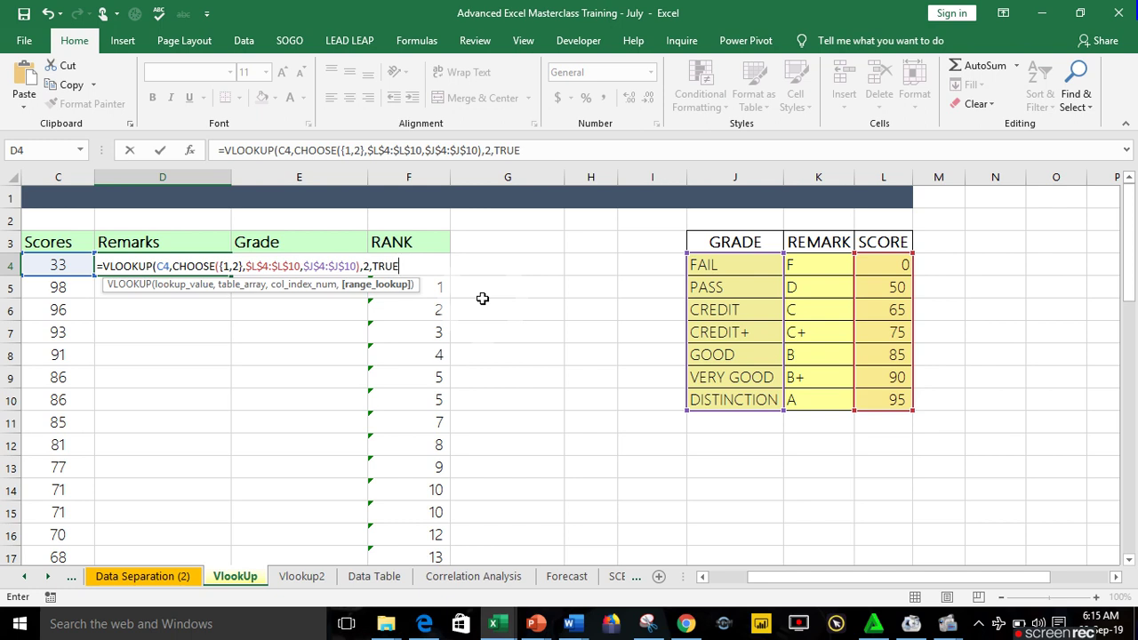
text())
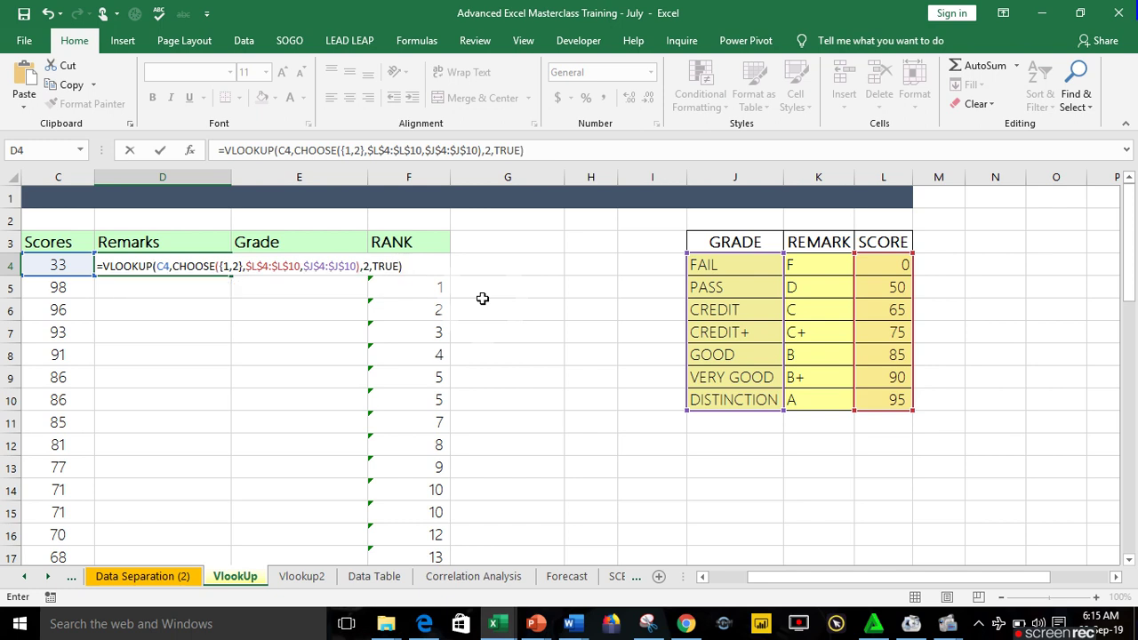
key(Return)
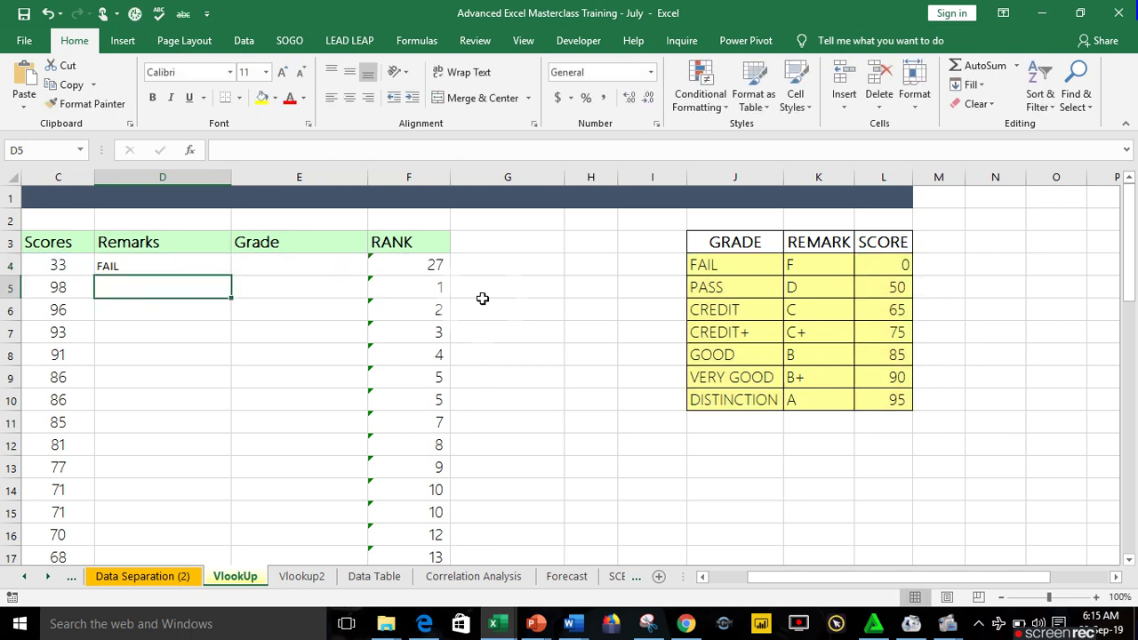
Fill the D4 lookup formula down the Remarks column
click(203, 270)
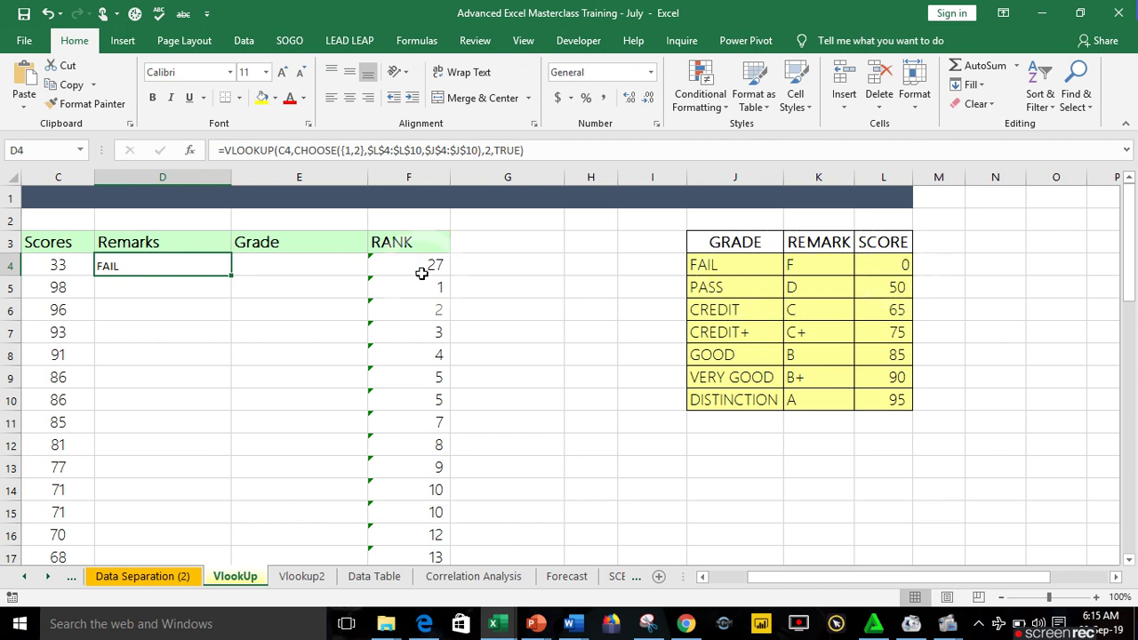
double_click(231, 279)
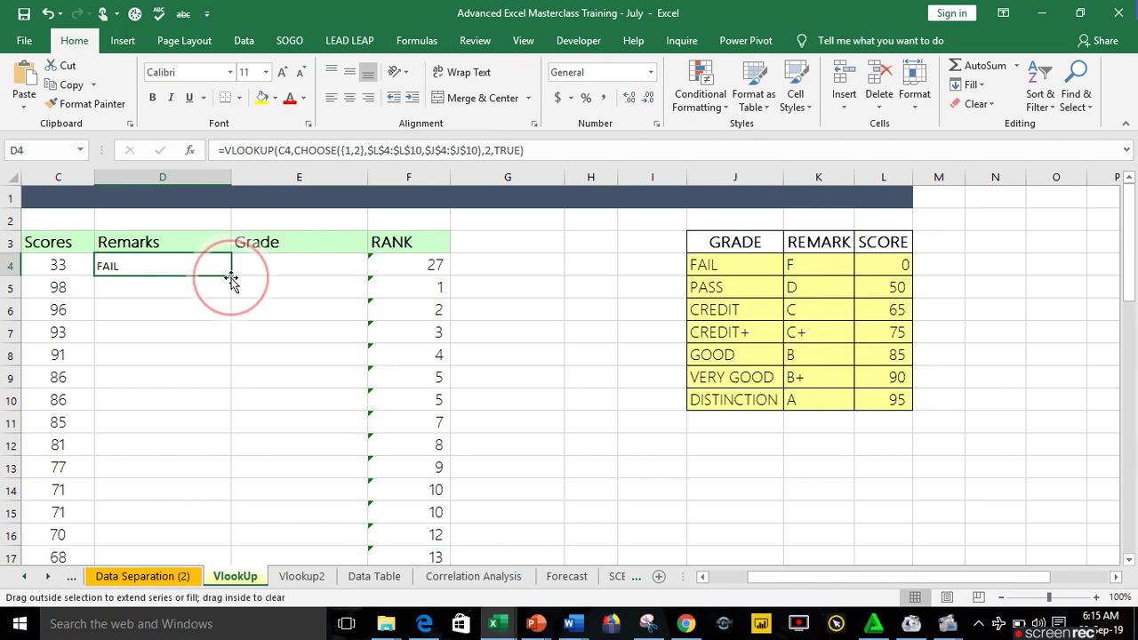